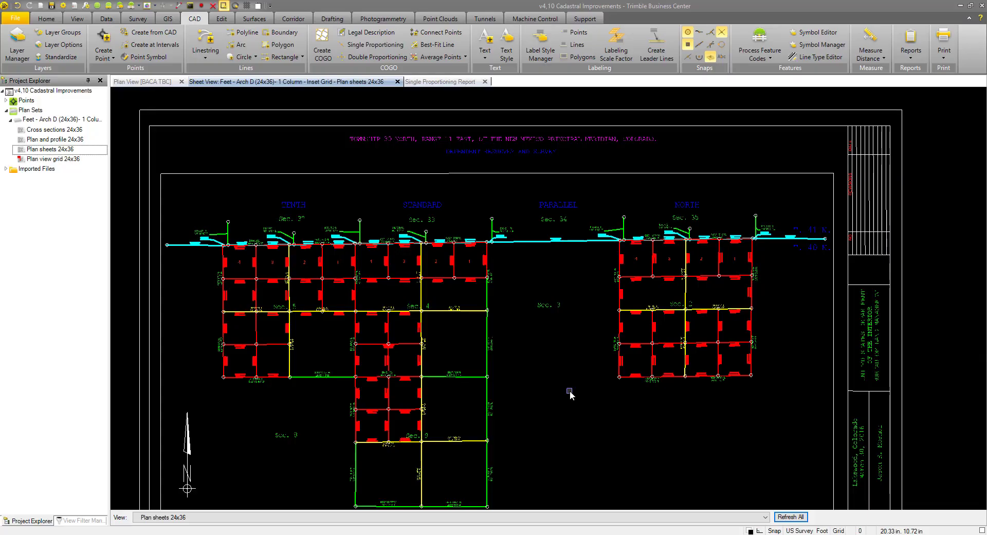
# - Pan and zoom the sheet onto Sec. 2's boundary lines and their feet-only distance labels
pyautogui.moveTo(566, 397); pyautogui.dragTo(447, 363, button='middle')
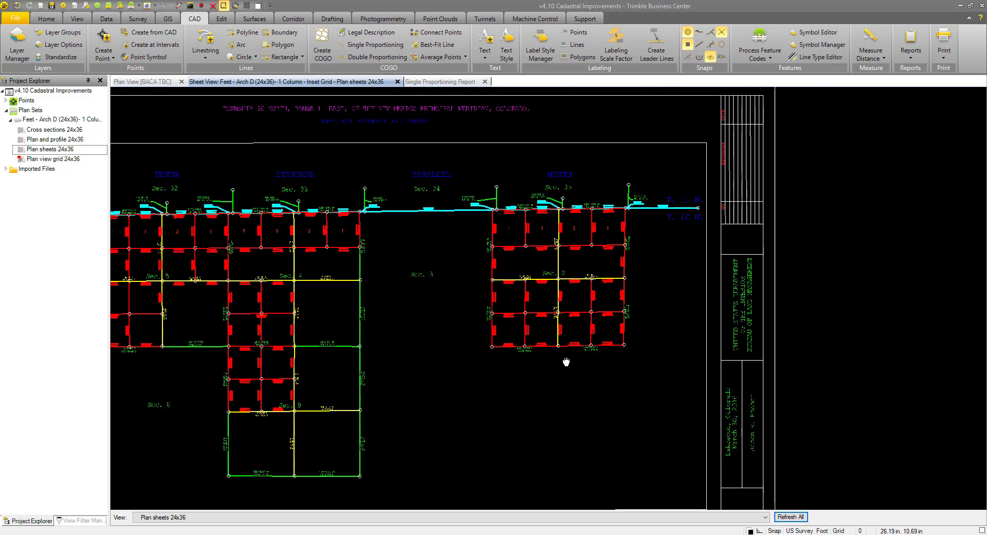
pyautogui.scroll(3, 571, 338)
pyautogui.scroll(5, 572, 338)
pyautogui.moveTo(533, 356); pyautogui.dragTo(442, 402, button='middle')
pyautogui.scroll(-5, 448, 391)
pyautogui.scroll(3, 452, 297)
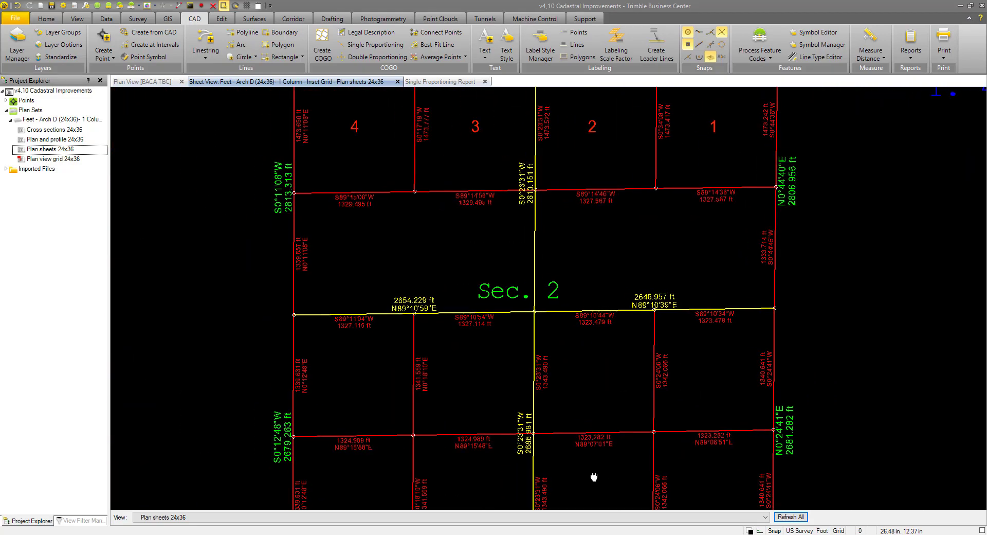
pyautogui.scroll(-3, 547, 308)
pyautogui.scroll(3, 547, 298)
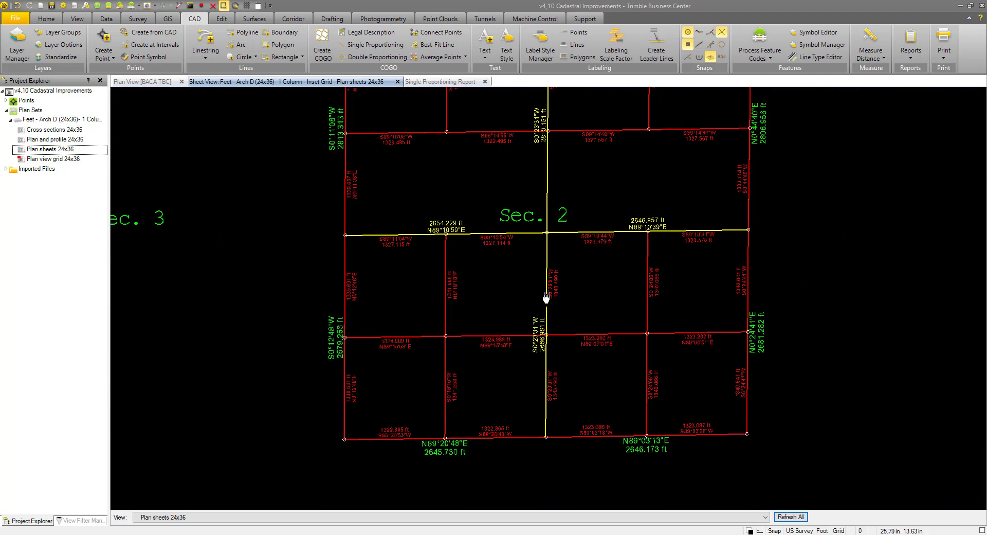
pyautogui.moveTo(580, 341); pyautogui.dragTo(562, 275, button='middle')
pyautogui.scroll(1, 506, 330)
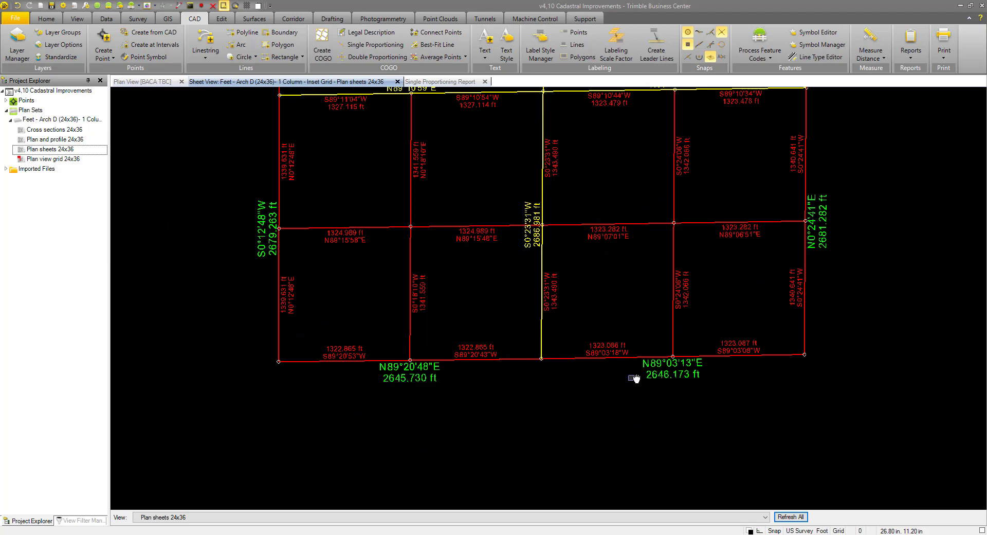
pyautogui.scroll(-1, 602, 378)
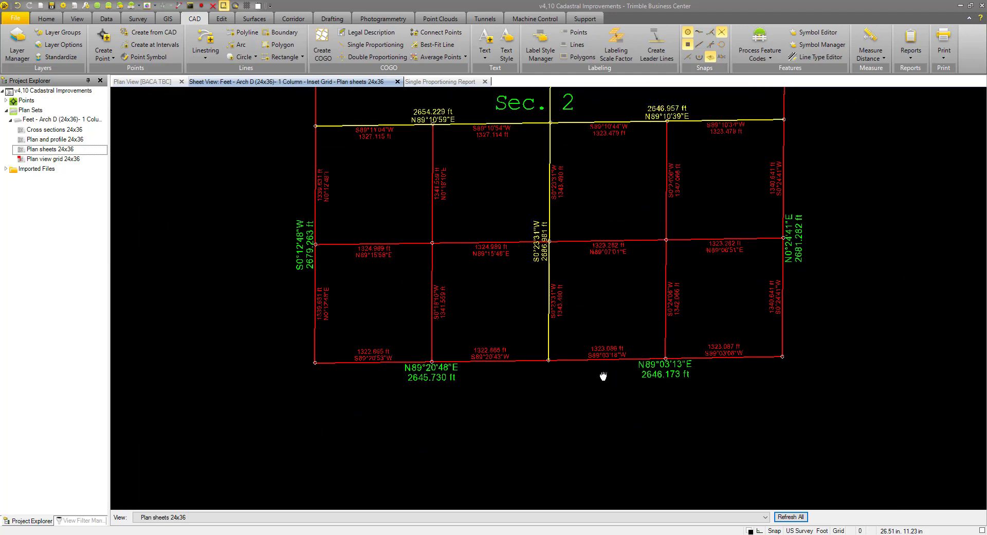
pyautogui.moveTo(602, 379); pyautogui.dragTo(606, 394, button='middle')
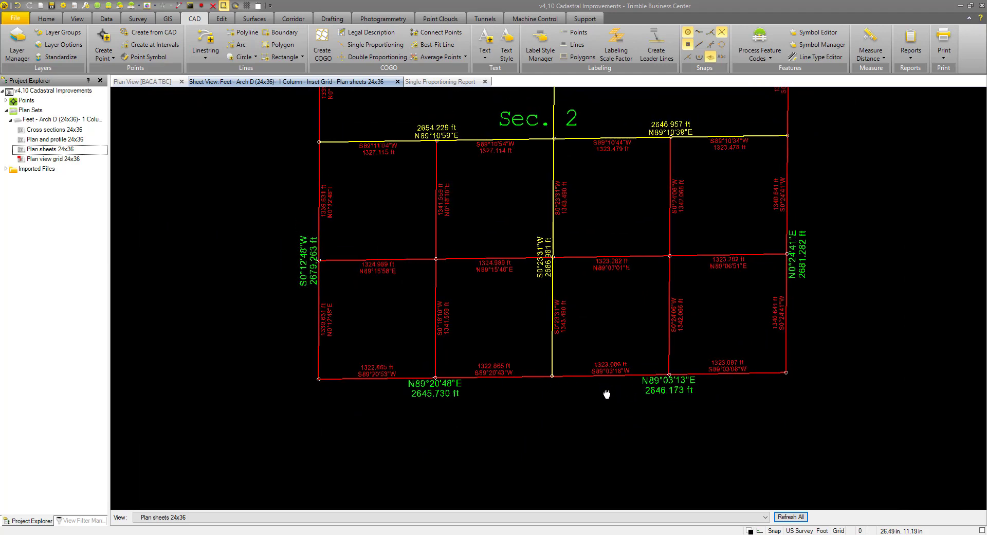
# - In Project Settings under Units > Distance, set the Alternate Display unit to Chain
pyautogui.click(63, 6)
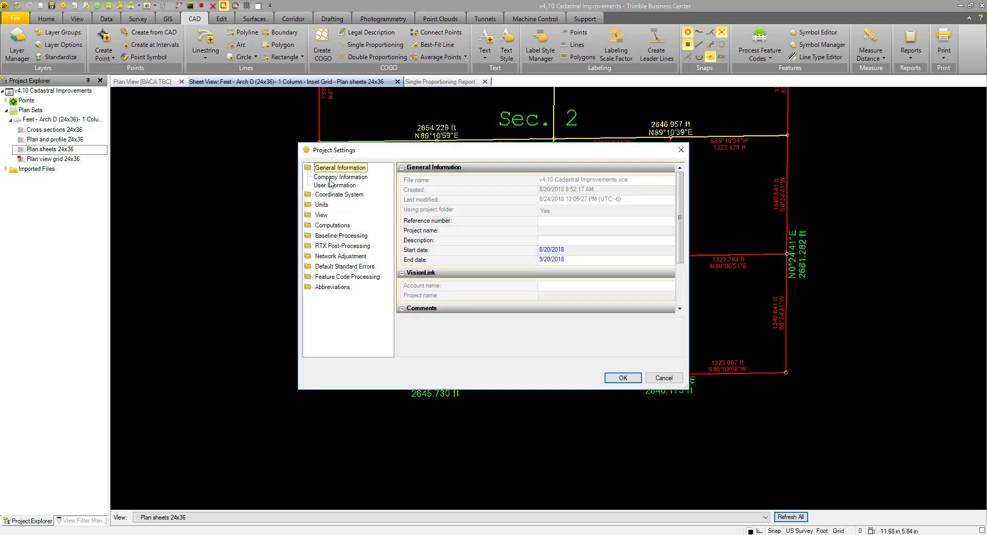
pyautogui.click(321, 204)
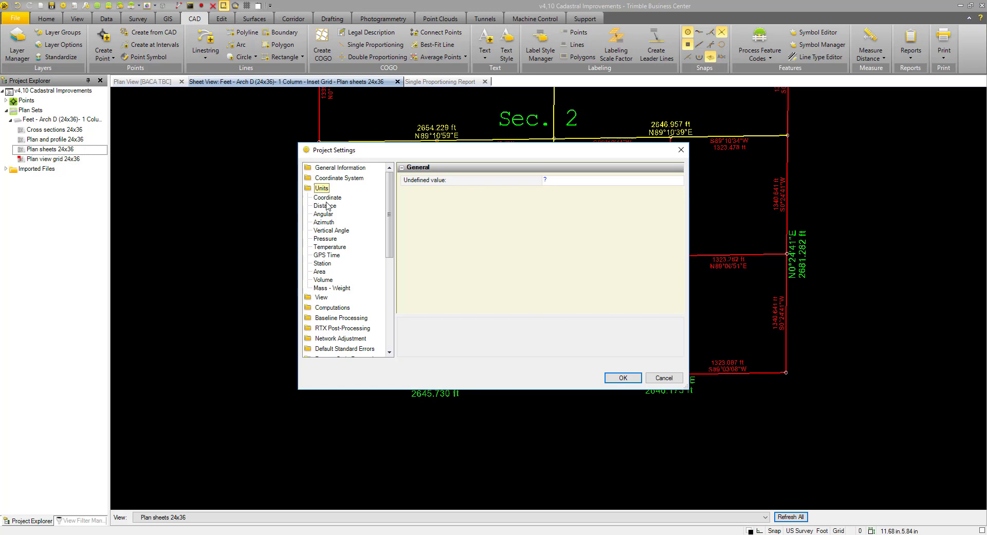
pyautogui.click(326, 206)
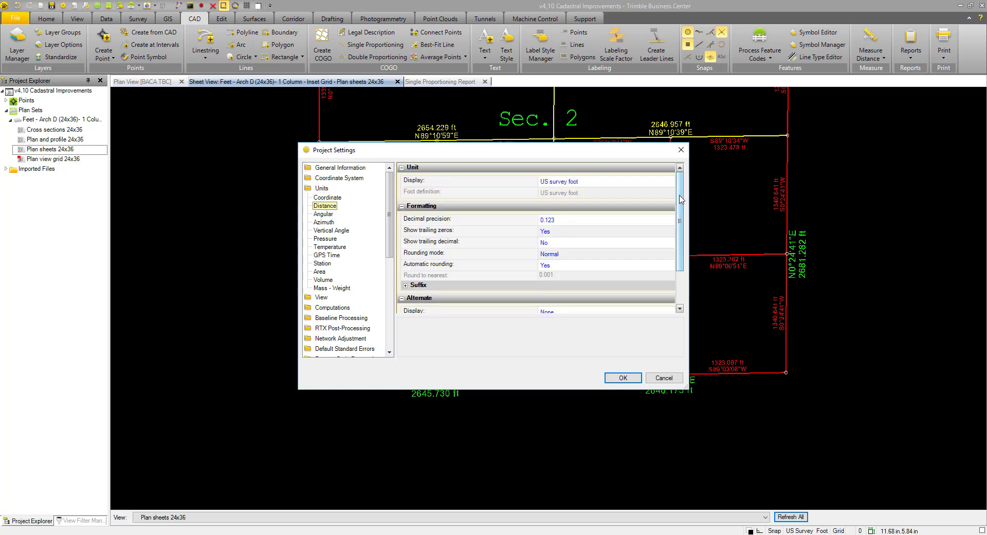
pyautogui.moveTo(680, 199); pyautogui.dragTo(680, 232)
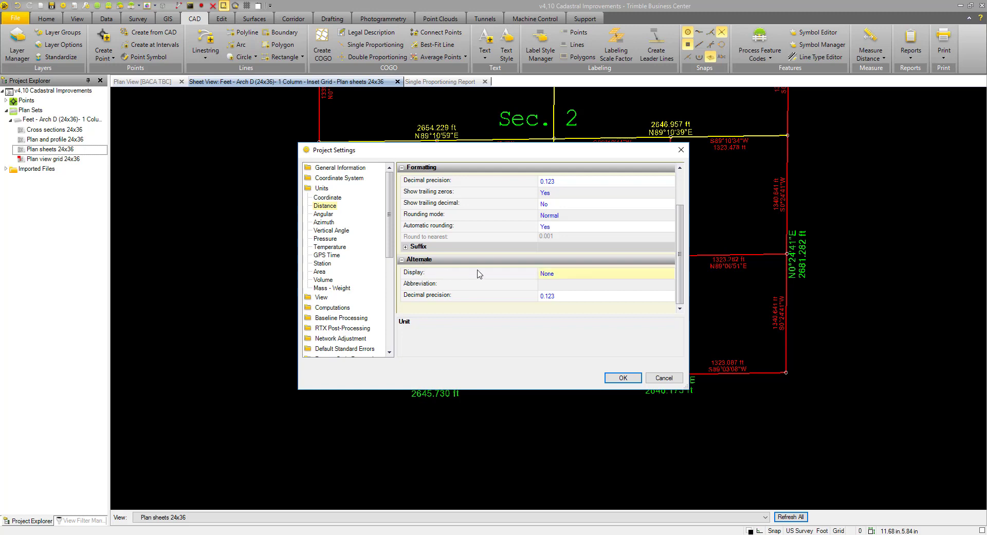
pyautogui.click(566, 278)
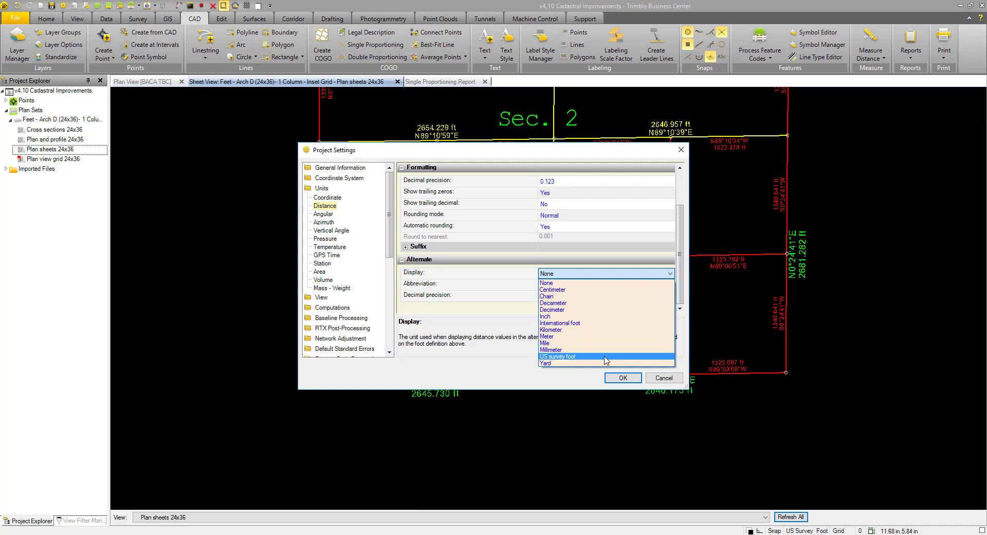
pyautogui.click(564, 298)
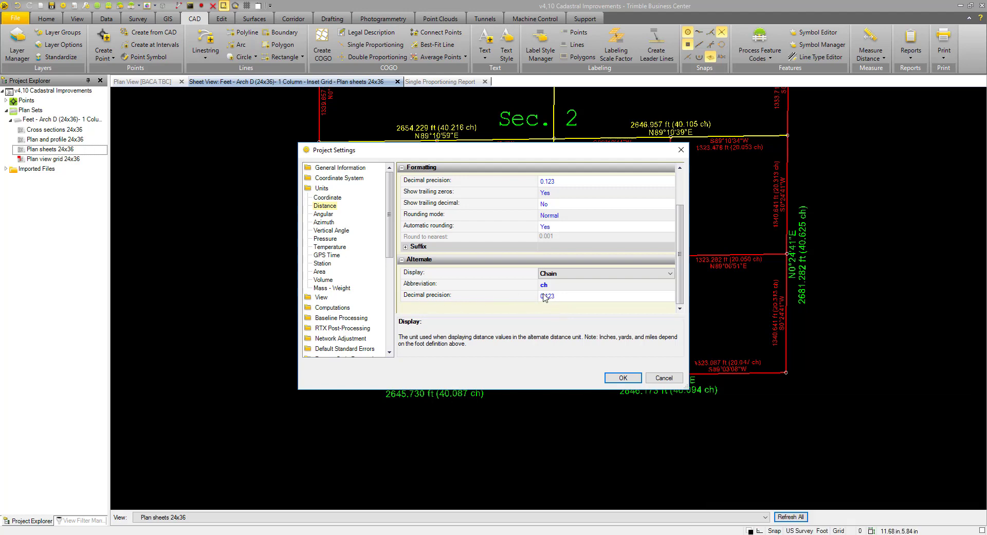
# - Apply the chain alternate unit and close Project Settings
pyautogui.click(627, 378)
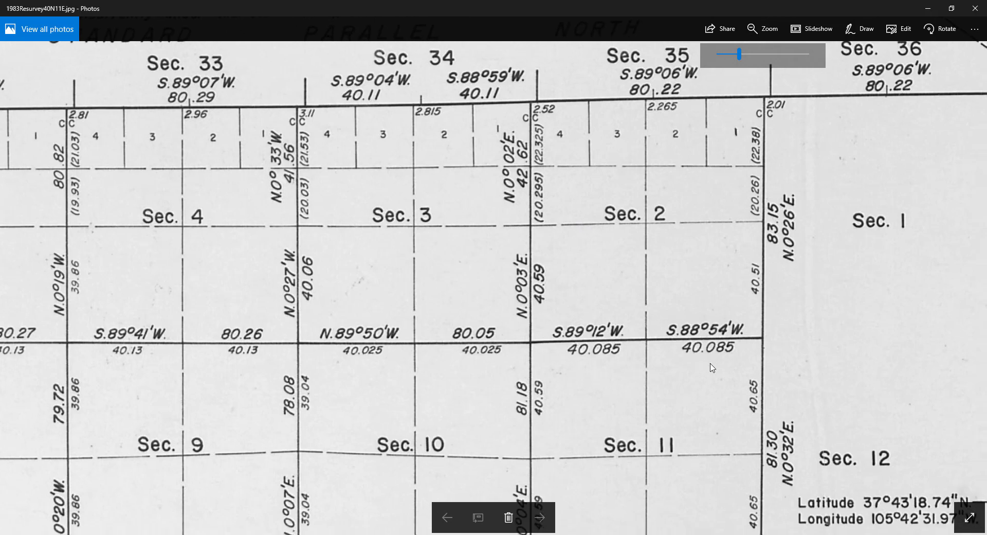
# - Return to the plan sheet and zoom out to Sections 33–35 and 2–4 along STANDARD PARALLEL NORTH
pyautogui.hotkey('alt', 'Tab')
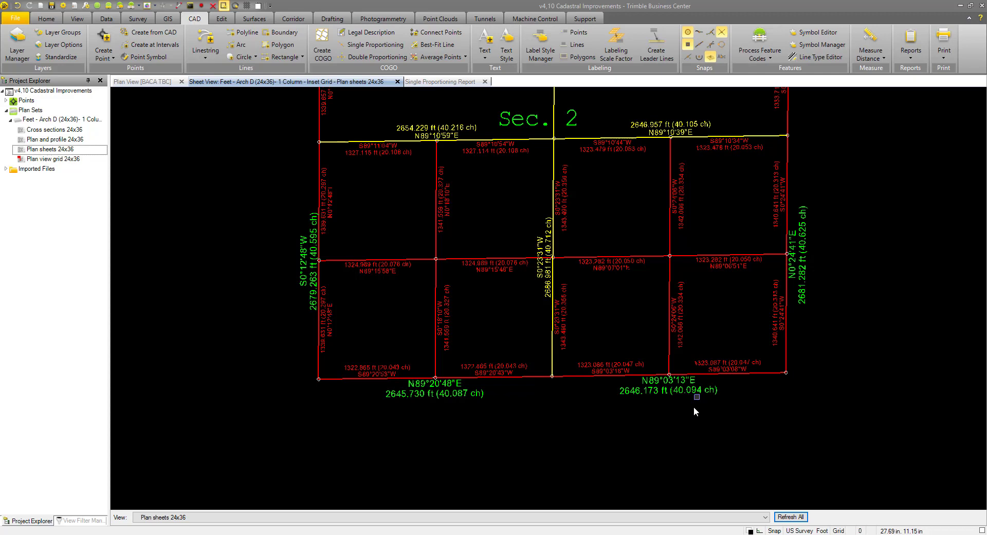
pyautogui.scroll(-5, 647, 313)
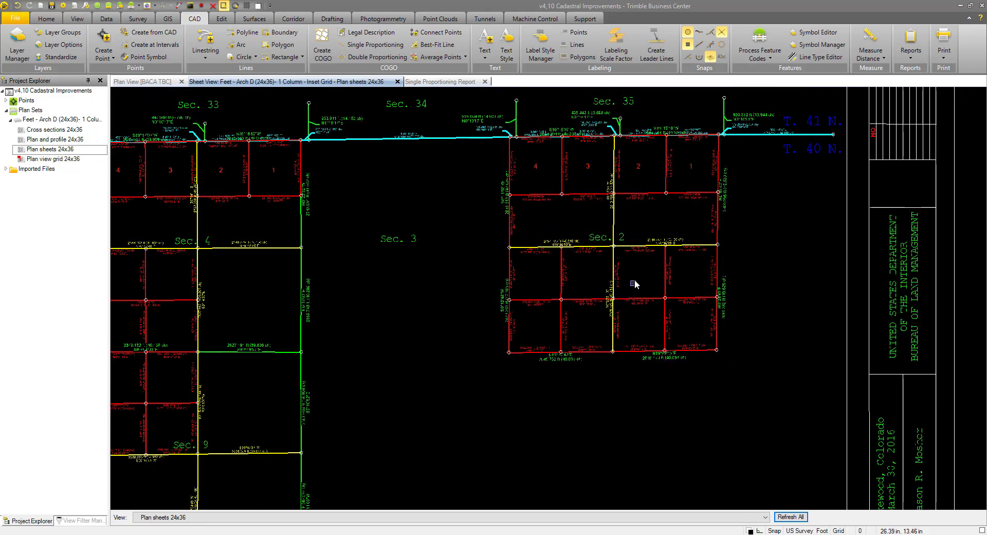
pyautogui.moveTo(634, 281); pyautogui.dragTo(626, 322, button='middle')
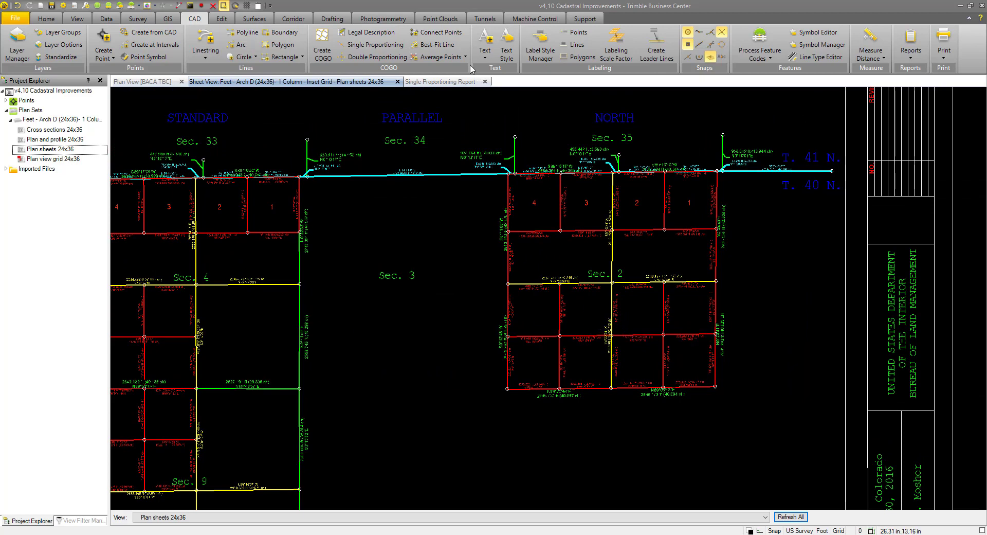
# - Show the Single Proportioning Report's Proportioned Segments table, e.g. 2641.650 ft (40.025 ch)
pyautogui.click(454, 82)
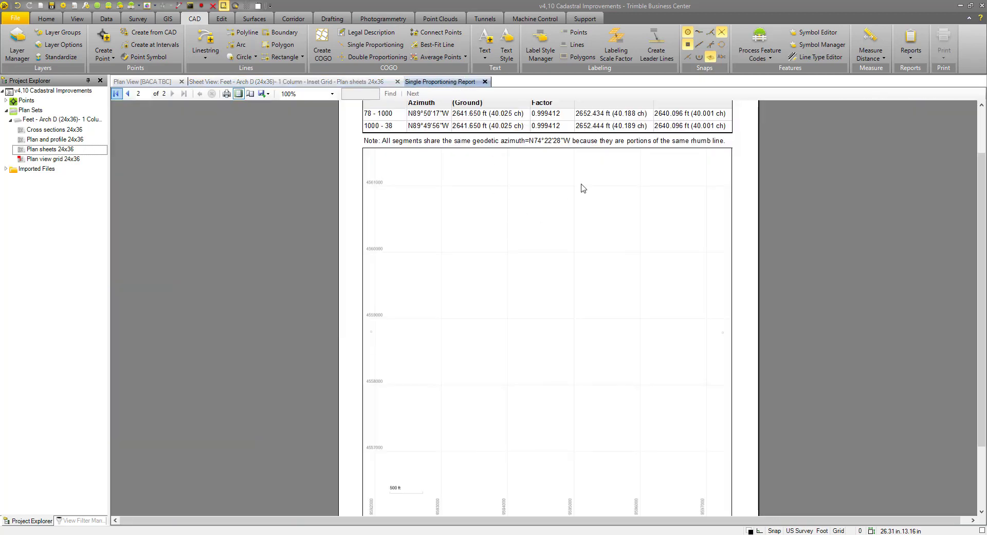
pyautogui.scroll(-5, 668, 183)
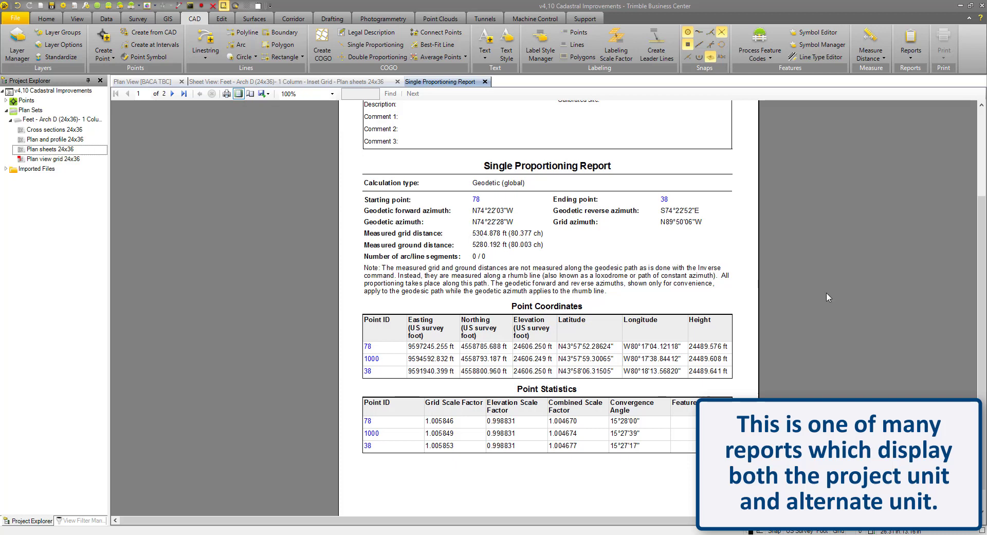
pyautogui.scroll(-20, 864, 273)
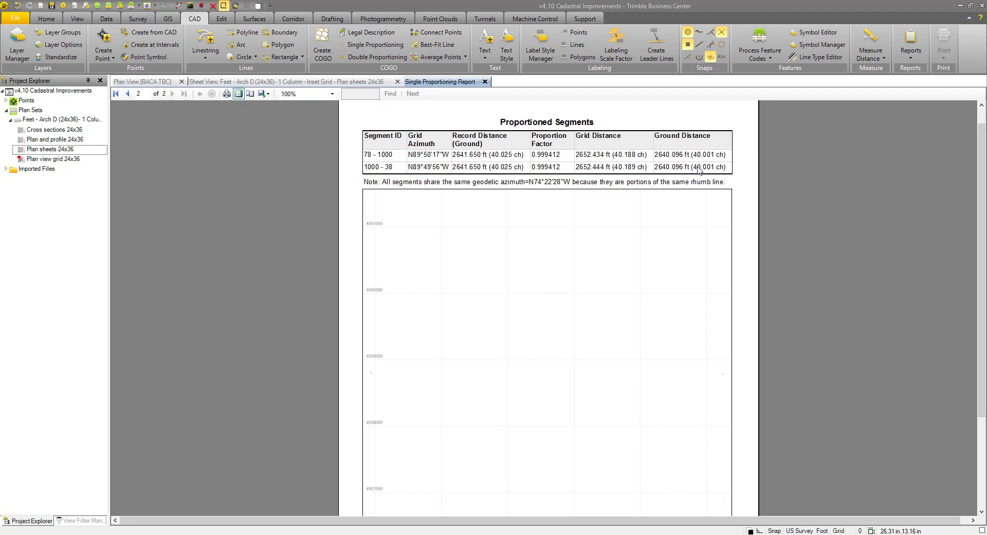
# - Run an inverse in Plan View from corner point 78 to corner point 80
pyautogui.click(154, 82)
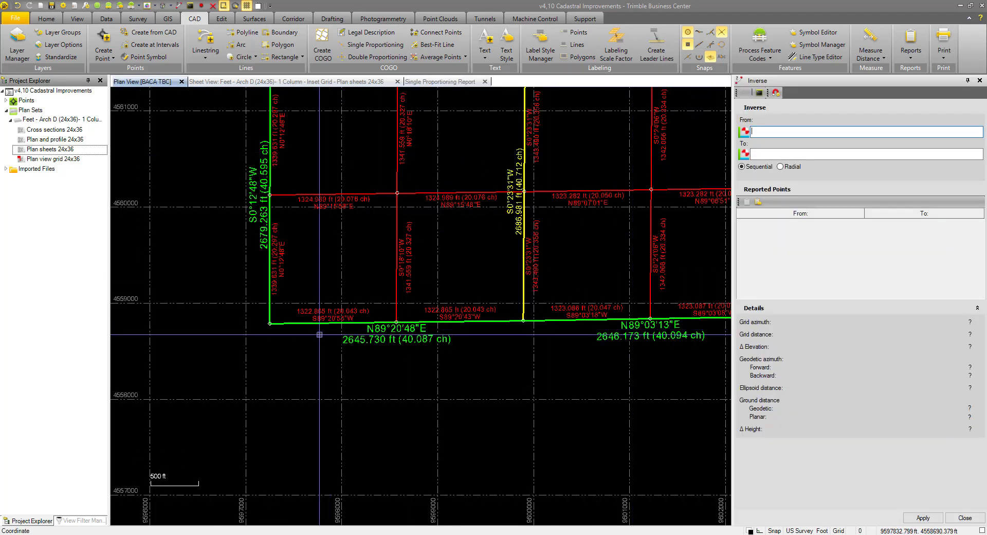
pyautogui.click(270, 323)
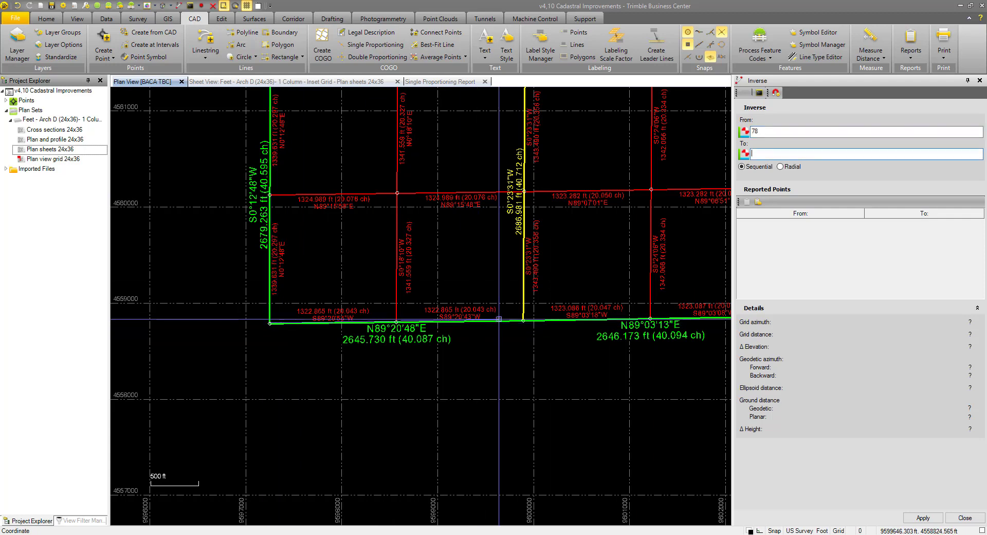
pyautogui.click(523, 321)
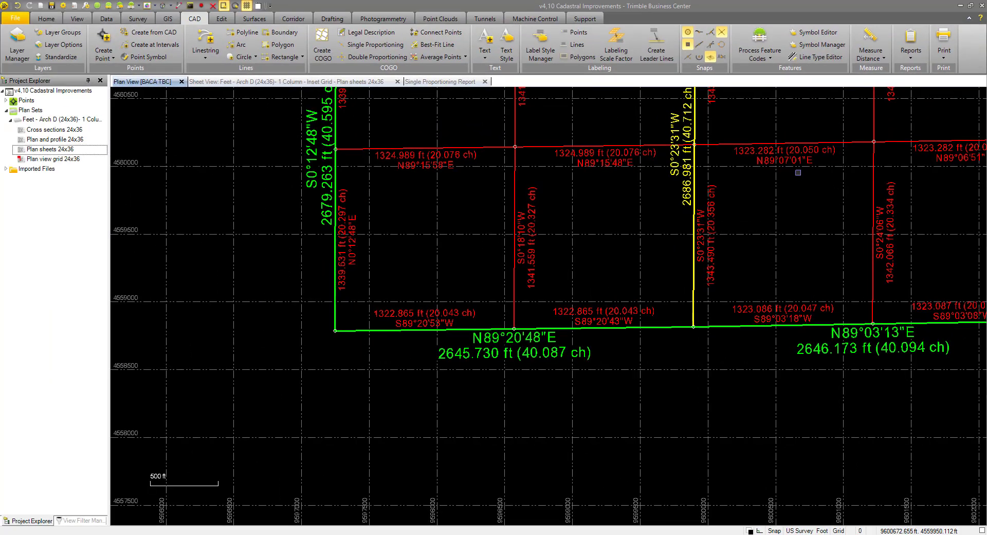
# - Return to the sheet view and zoom onto the chains-and-feet scale bar at SCALE 1" = 850'
pyautogui.moveTo(758, 451); pyautogui.dragTo(669, 382, button='middle')
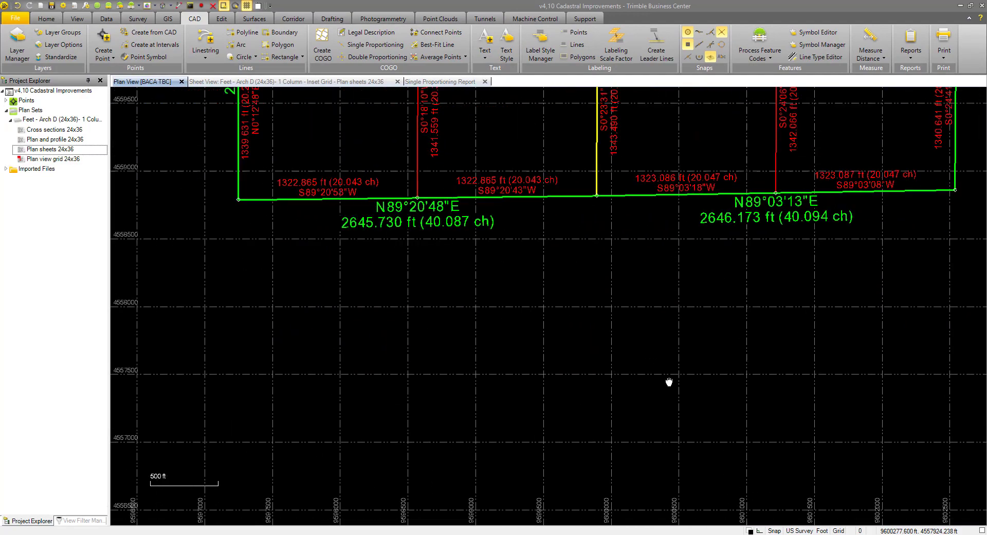
pyautogui.scroll(2, 480, 128)
pyautogui.click(325, 88)
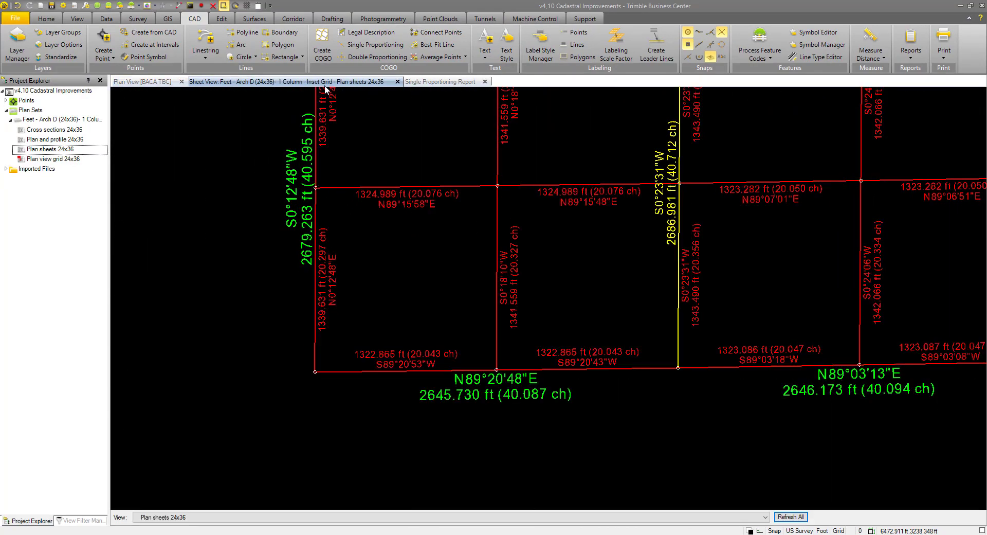
pyautogui.scroll(-3, 719, 319)
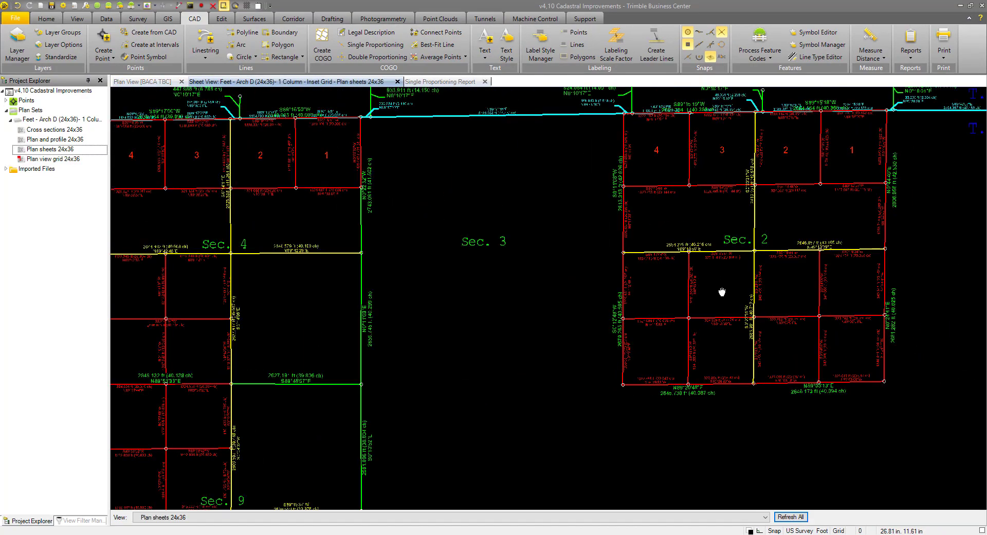
pyautogui.scroll(-2, 615, 207)
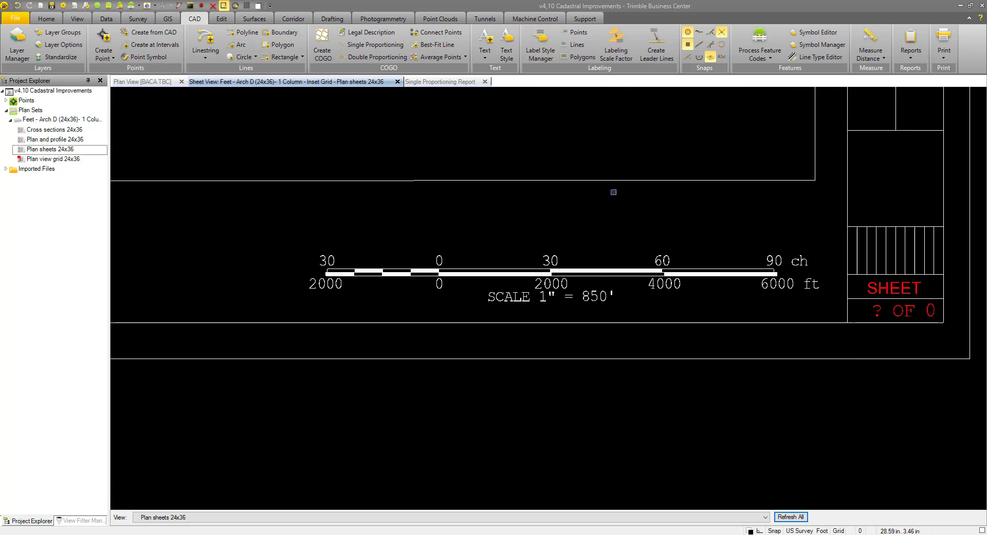
pyautogui.scroll(2, 625, 218)
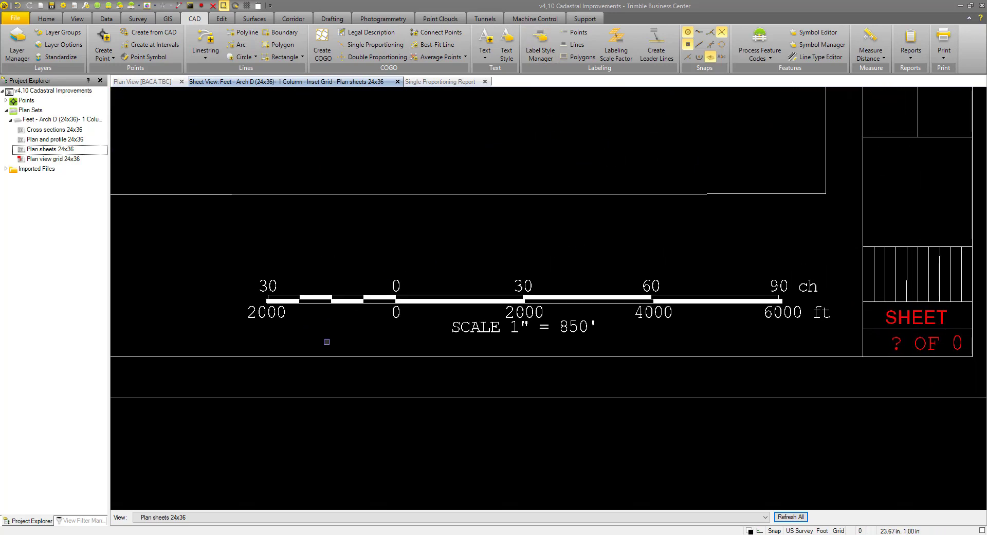
pyautogui.scroll(-2, 575, 187)
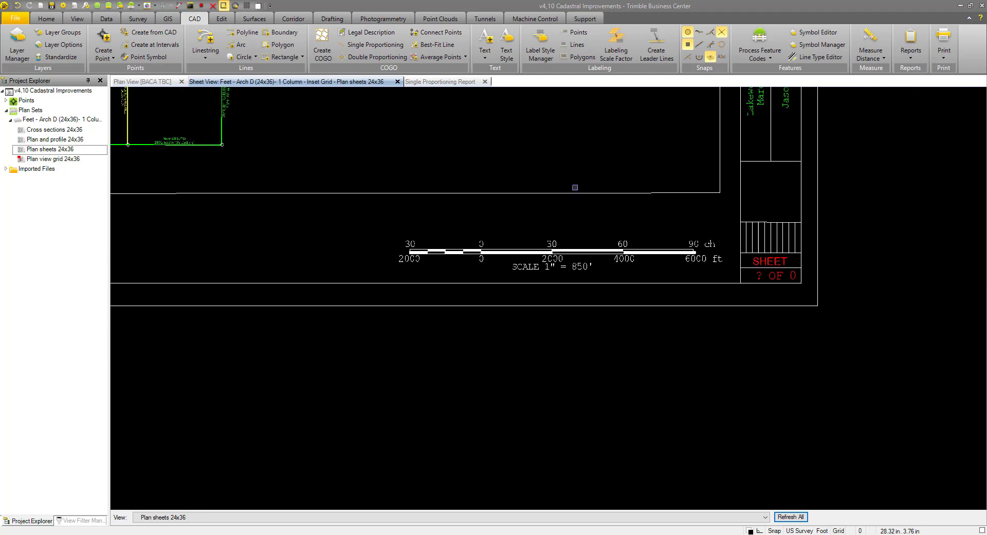
pyautogui.scroll(-2, 556, 177)
pyautogui.scroll(-2, 465, 416)
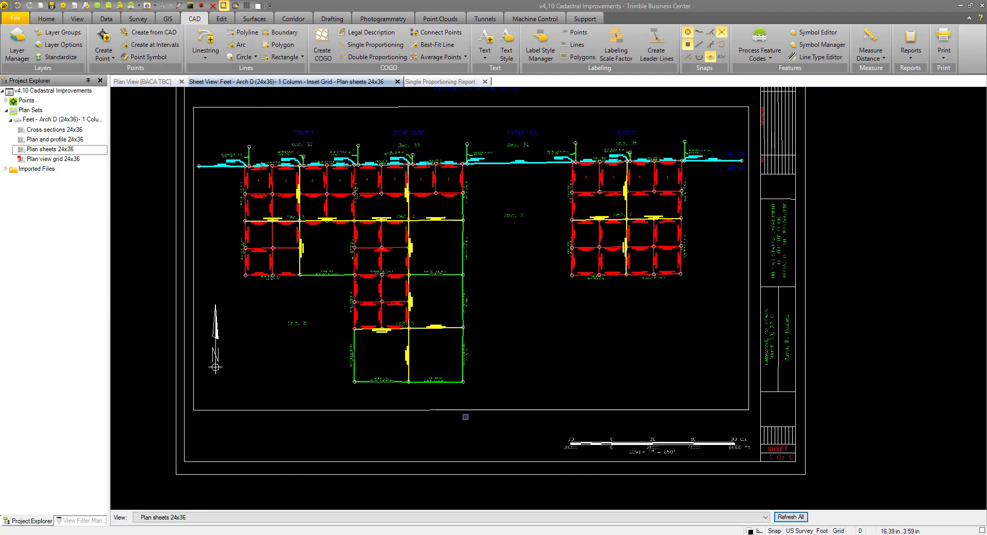
pyautogui.moveTo(640, 373); pyautogui.dragTo(576, 224, button='middle')
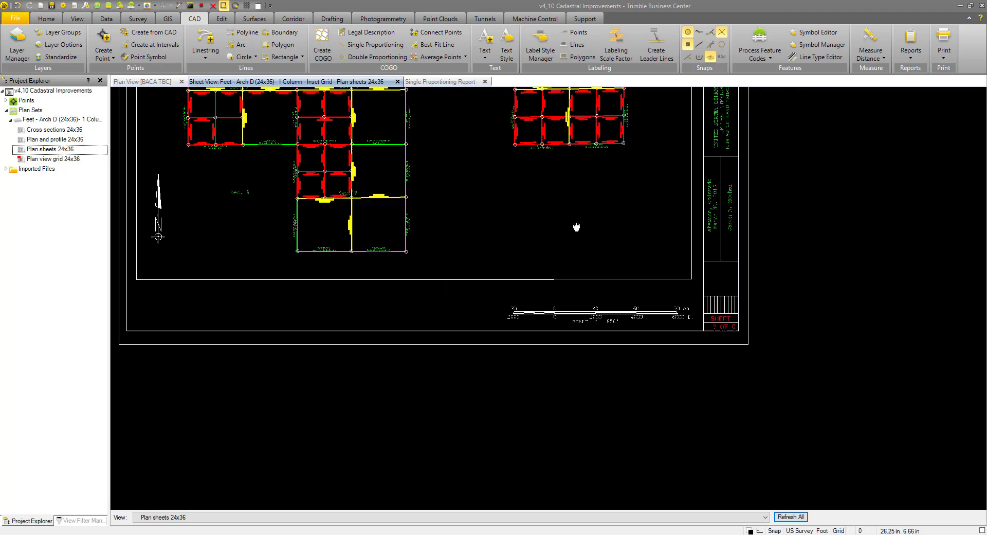
pyautogui.scroll(5, 606, 262)
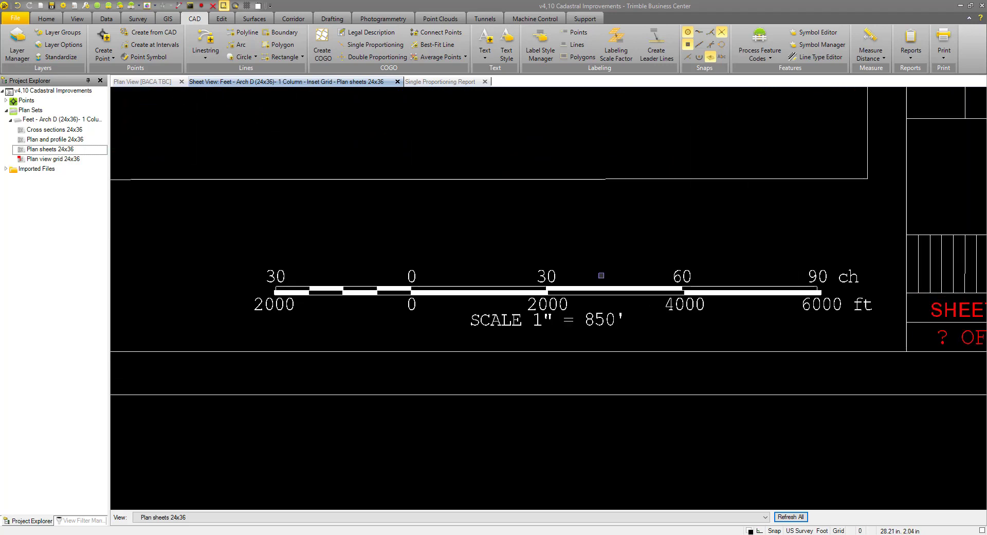